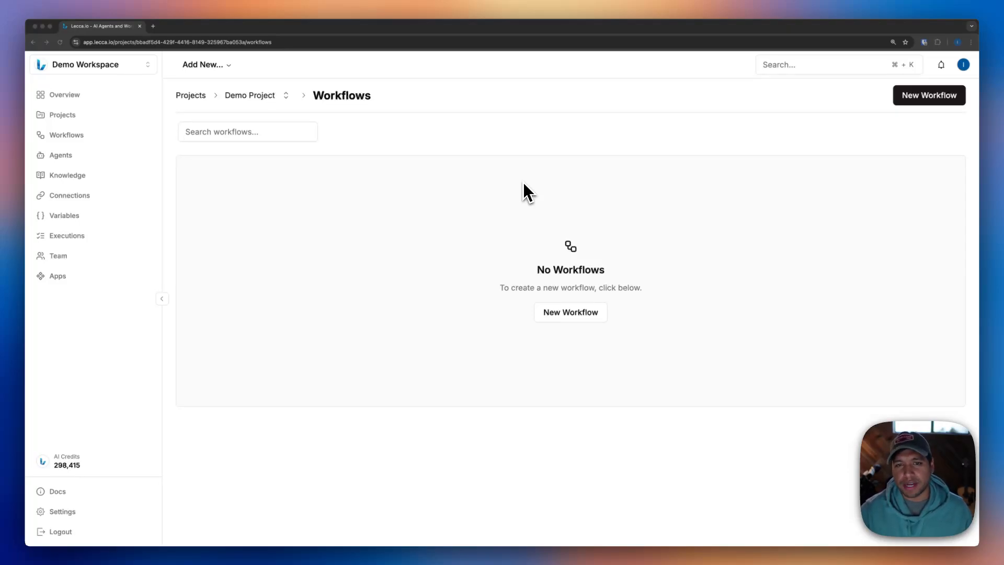
- Create a new workflow in Demo Project and name it "Demo"
left_click(254, 98)
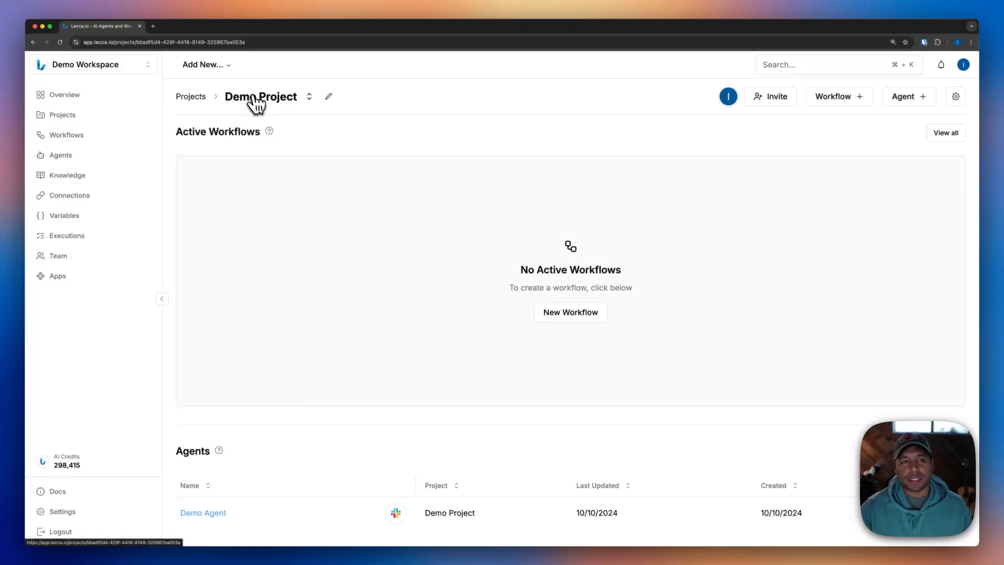
left_click(834, 98)
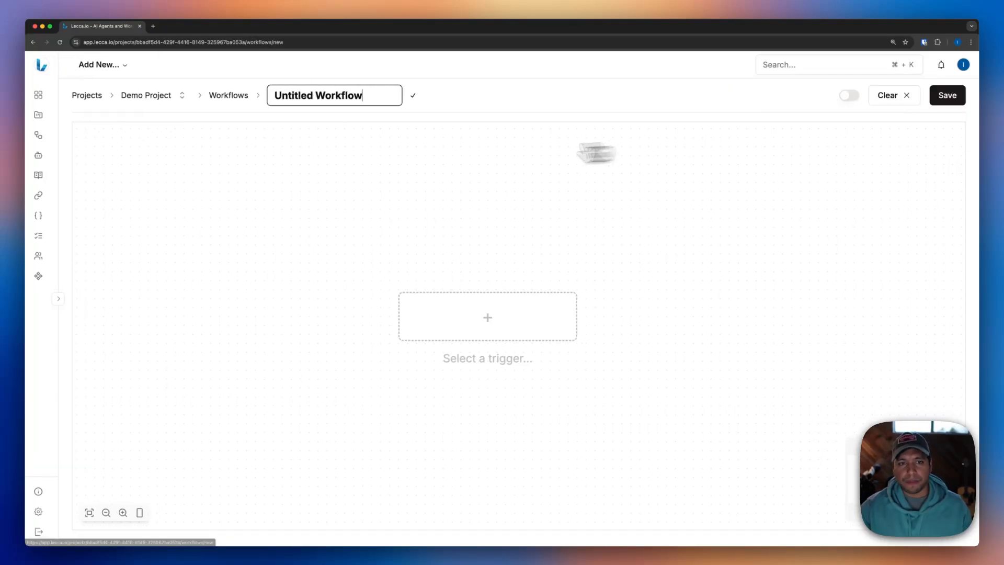
double_click(355, 94)
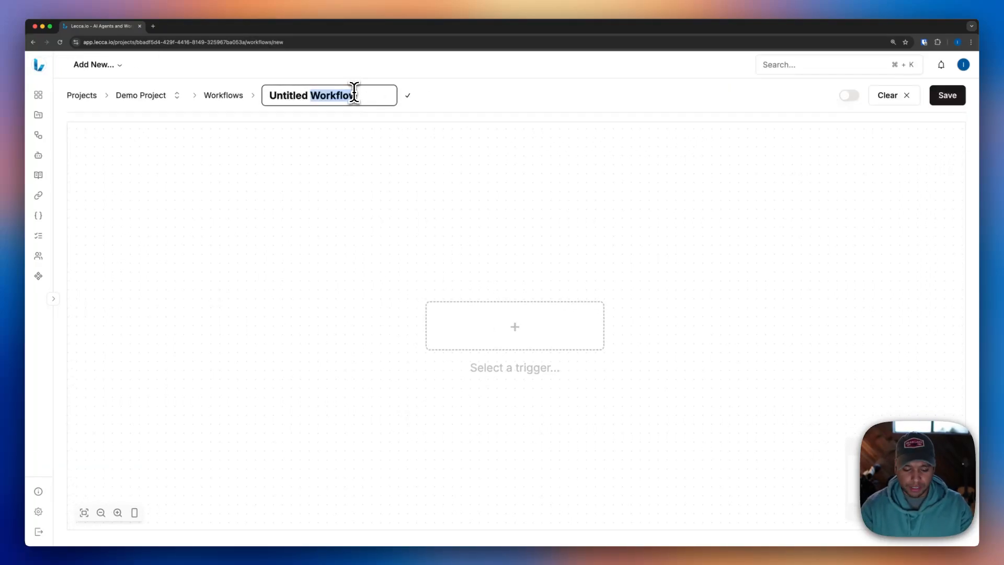
key("super+a")
type("Demo")
key("Return")
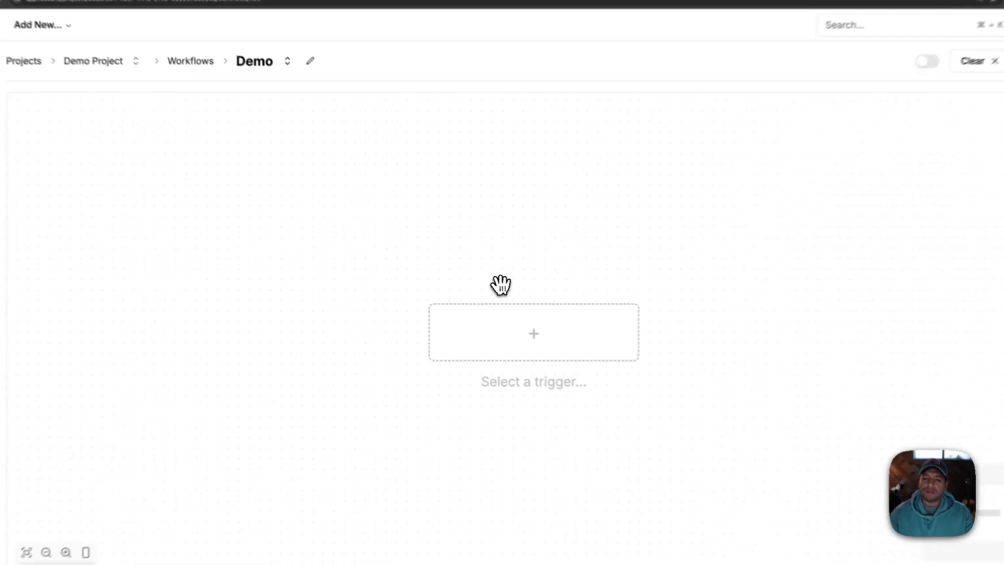
- Review the available triggers and set the workflow's trigger to Manually Run
left_click(460, 313)
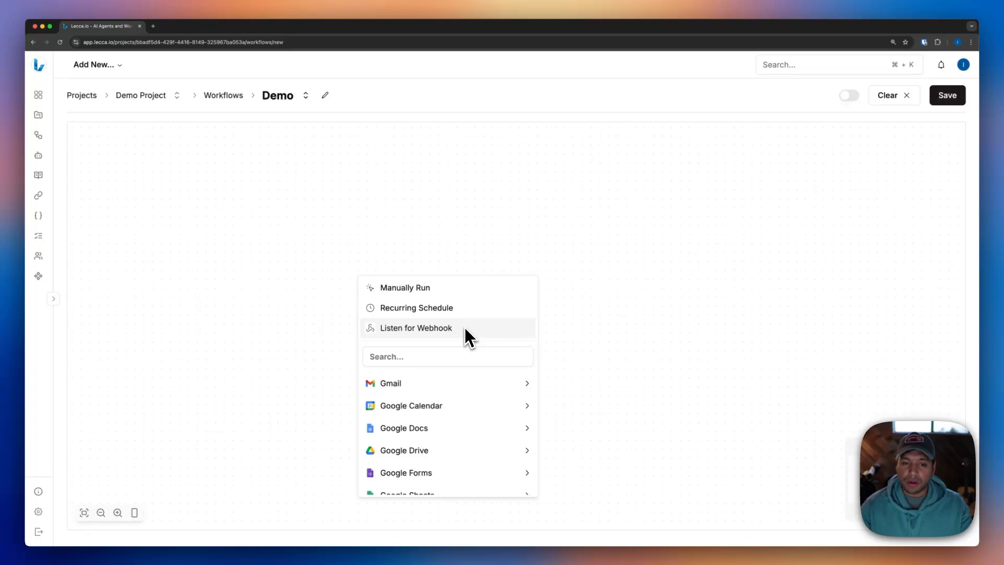
mouse_move(466, 391)
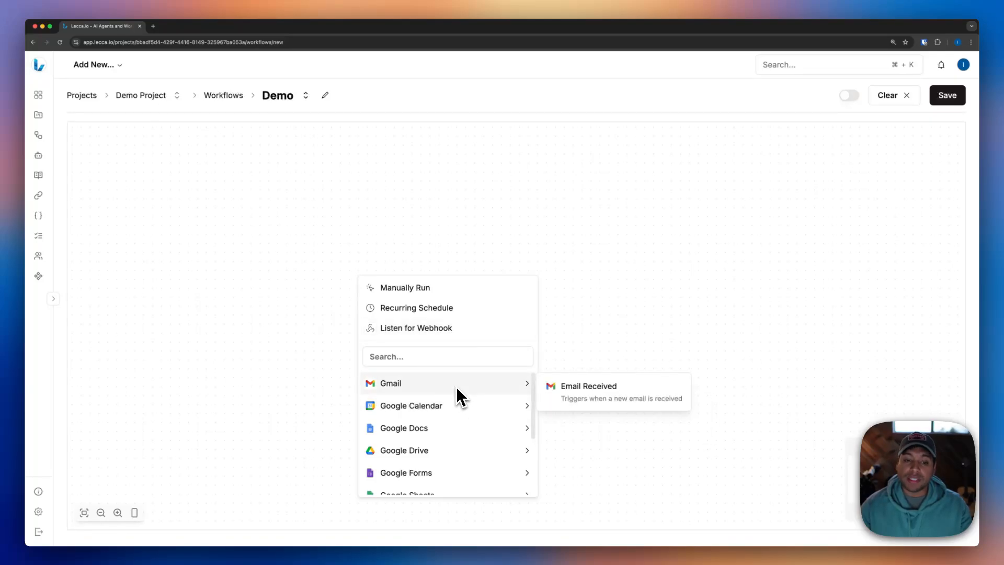
mouse_move(464, 455)
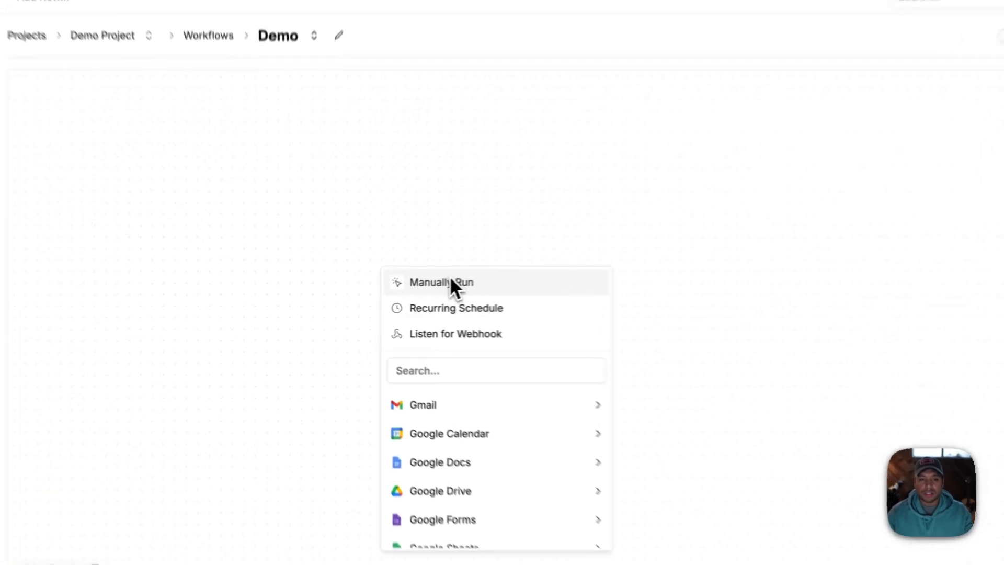
left_click(411, 288)
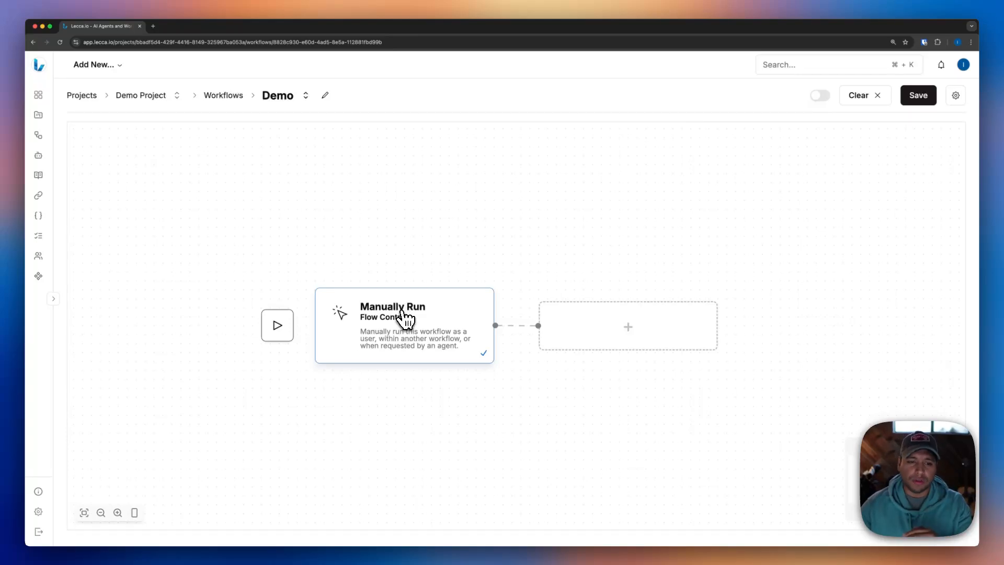
- Replace the Manually Run trigger with Listen for Webhook
right_click(407, 317)
left_click(411, 317)
left_click(423, 326)
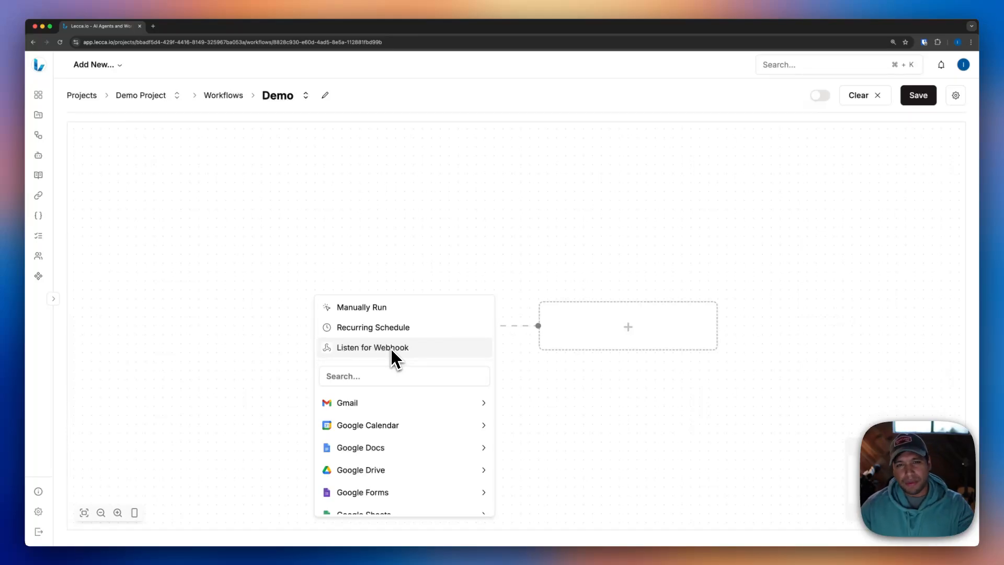
left_click(391, 347)
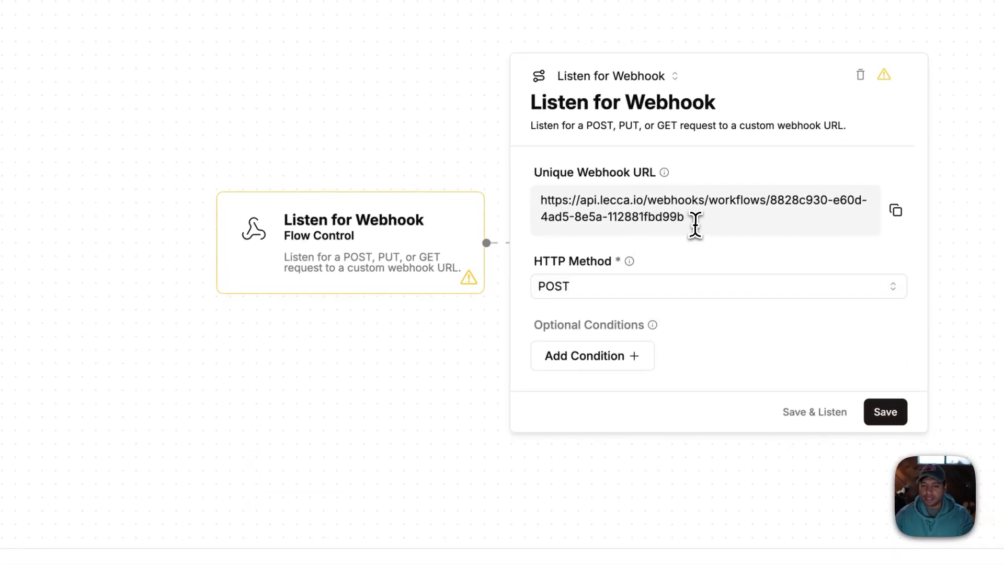
- Check the unique webhook URL in the Listen for Webhook settings and delete that trigger
left_click_drag(695, 219, 525, 197)
left_click(478, 192)
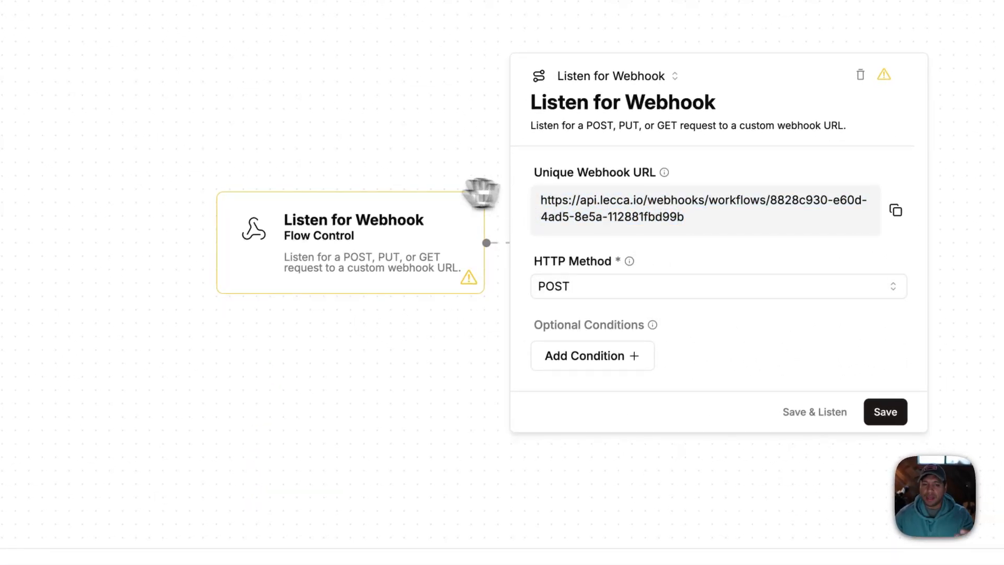
left_click(367, 186)
right_click(336, 251)
left_click(360, 275)
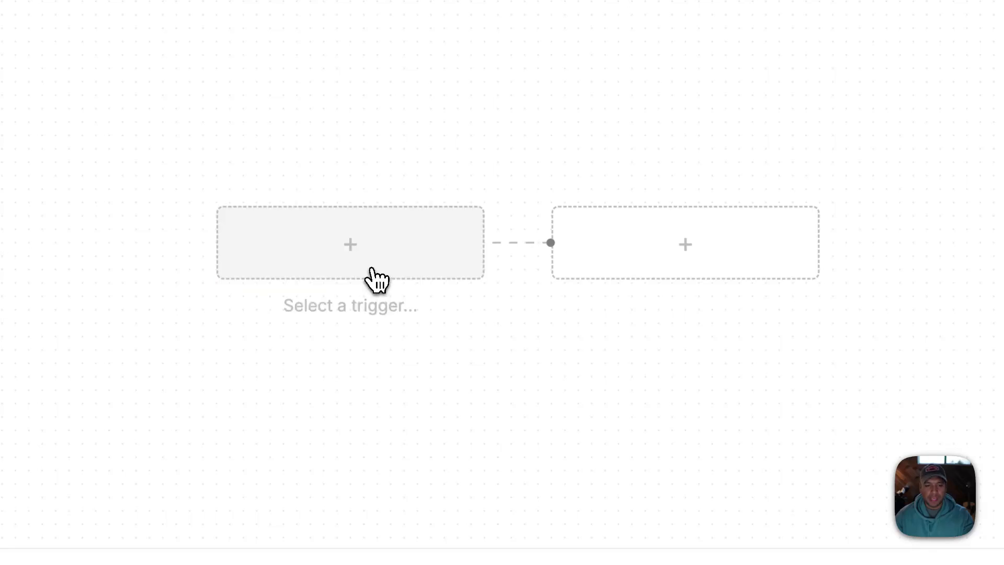
- Add Slack's New Message event as the workflow's trigger
left_click(374, 278)
mouse_move(324, 371)
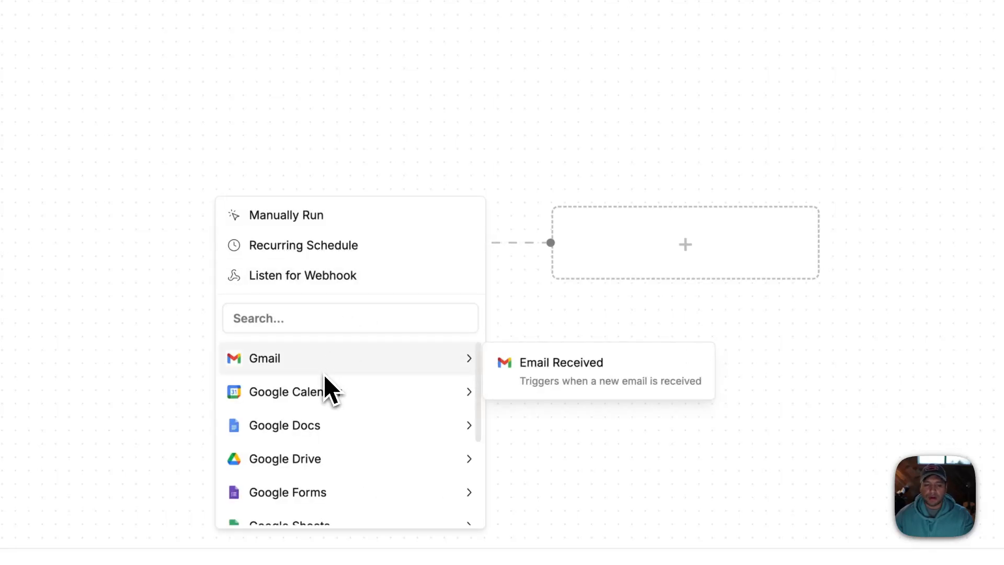
scroll(324, 374, "down", 3)
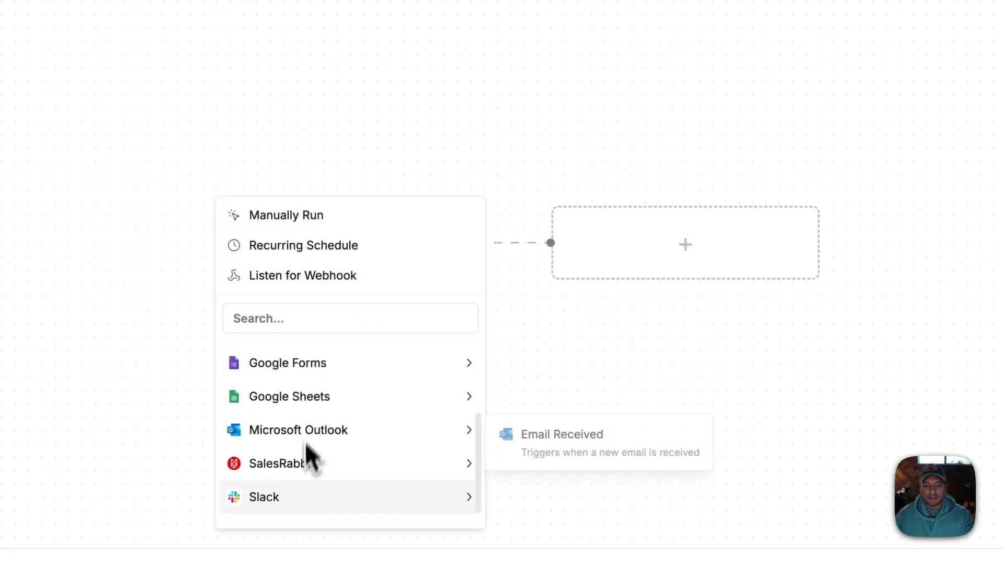
mouse_move(296, 504)
left_click(551, 514)
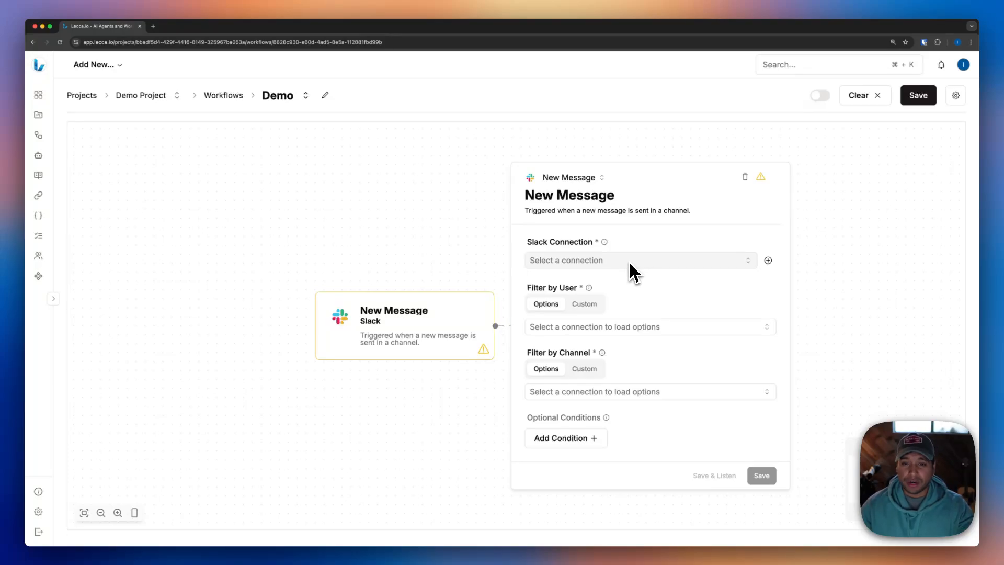
- Connect the New Message trigger to Lecca.io Workspace, filter it by the team member's name, and save it
left_click(607, 263)
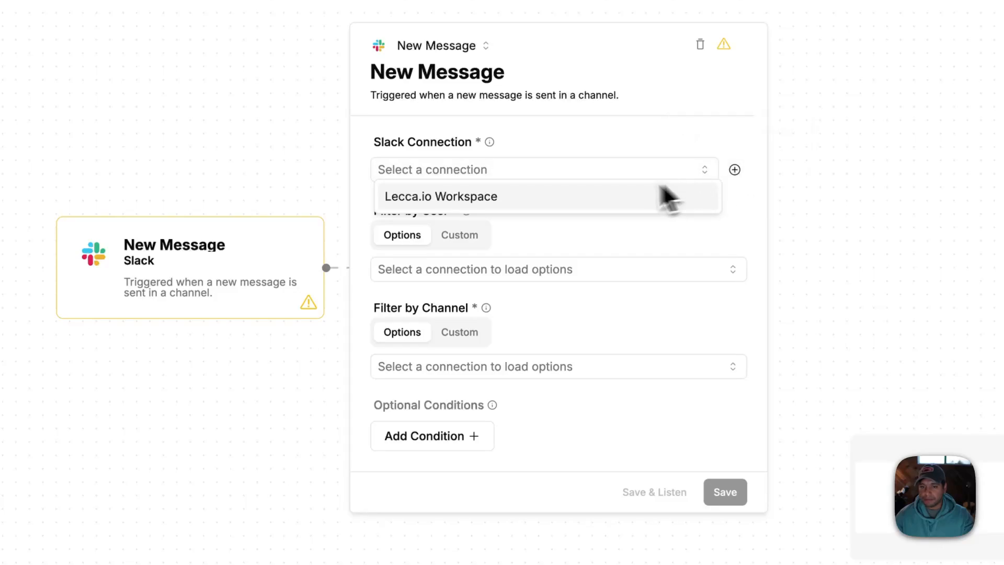
left_click(608, 195)
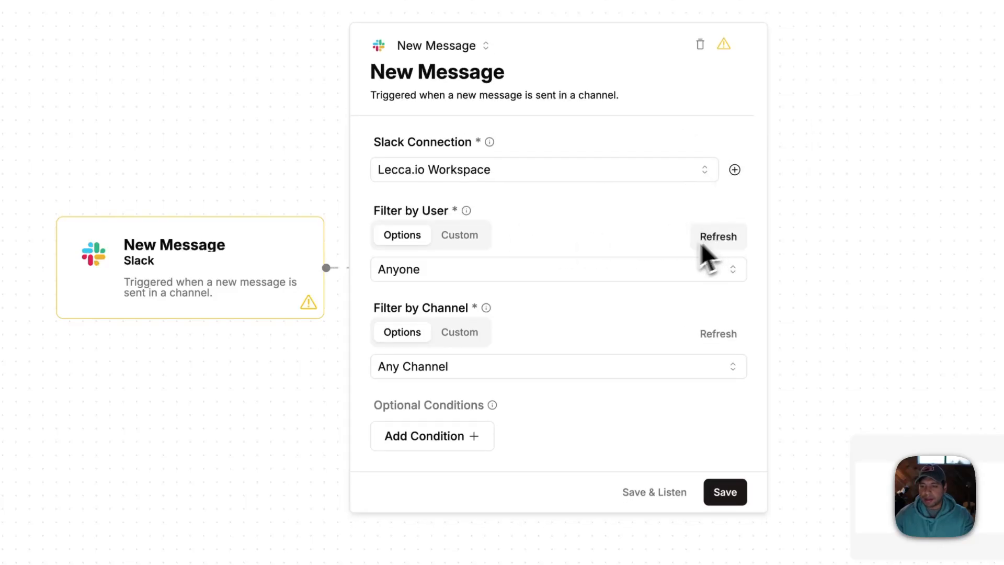
left_click(510, 270)
left_click(461, 392)
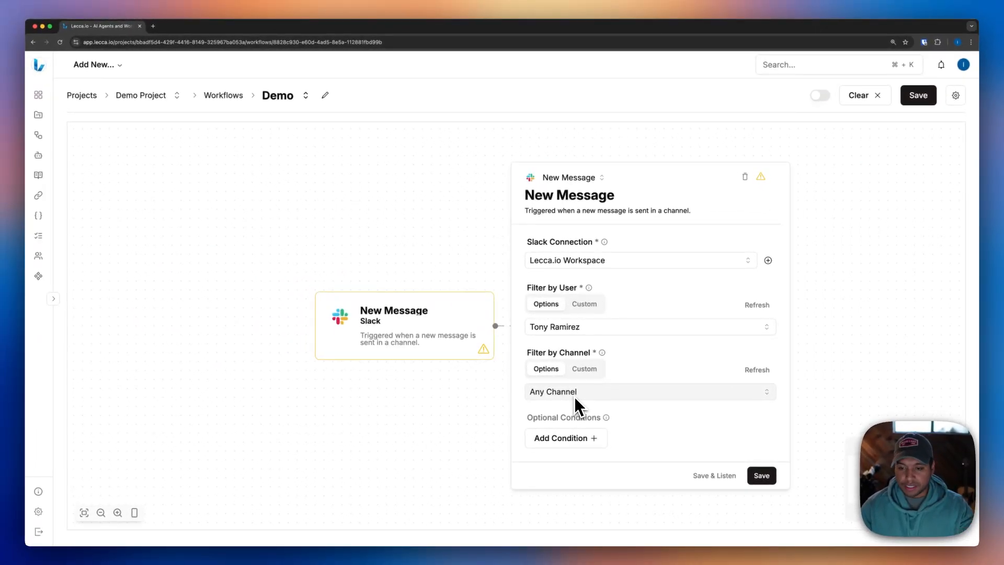
left_click(761, 475)
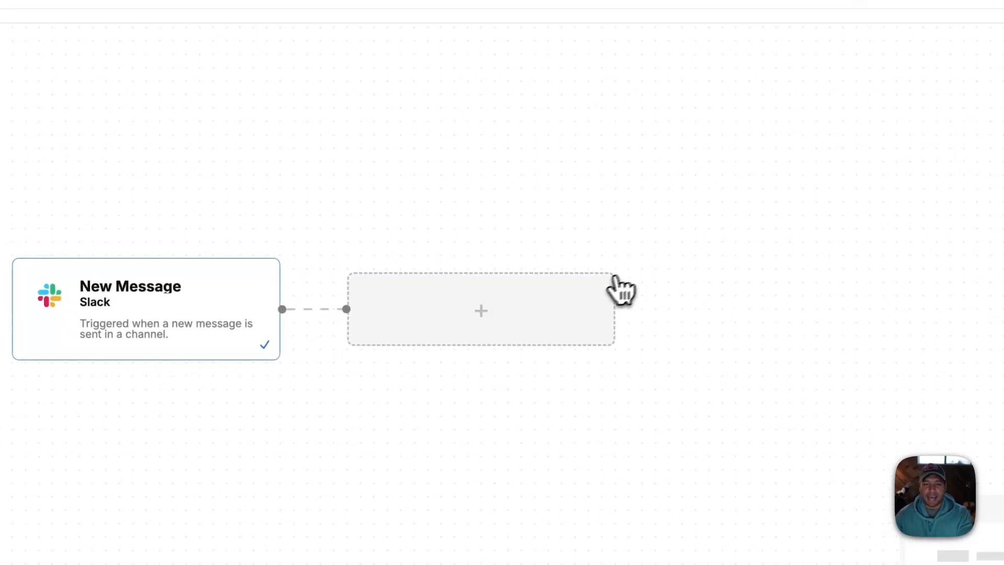
- Examine the AI, Flow Control and app integration actions available for the step following the New Message trigger
left_click(616, 278)
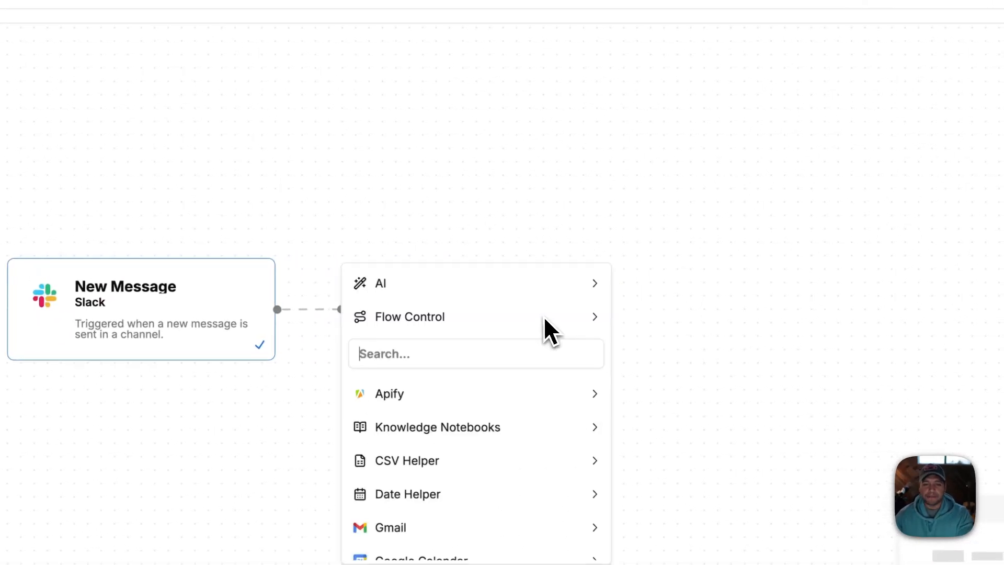
mouse_move(539, 317)
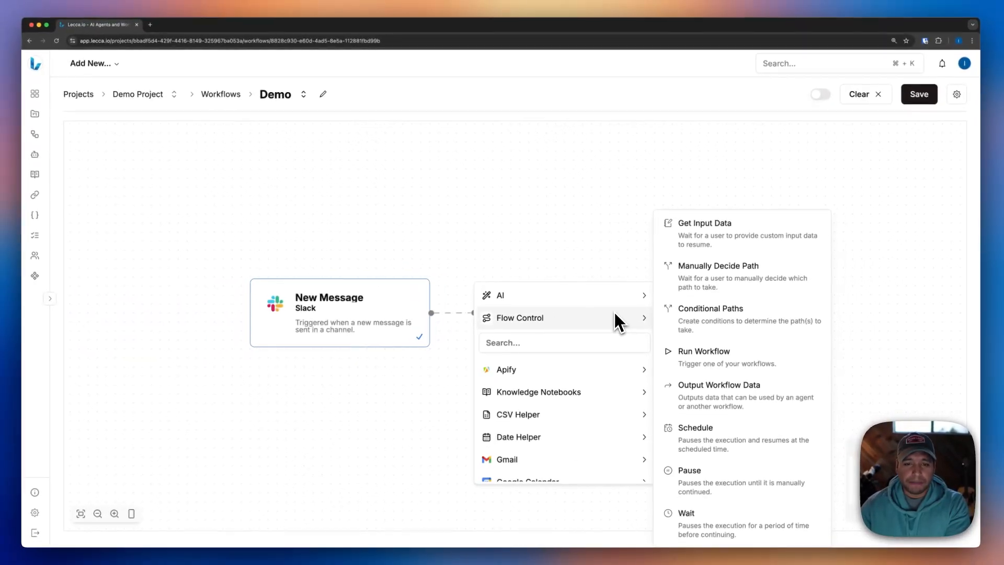
mouse_move(600, 301)
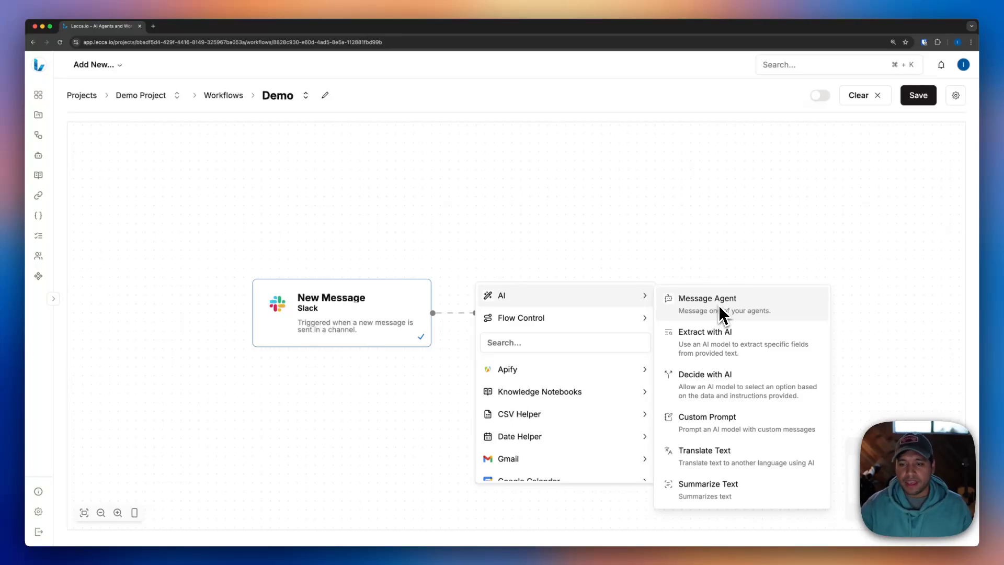
mouse_move(581, 322)
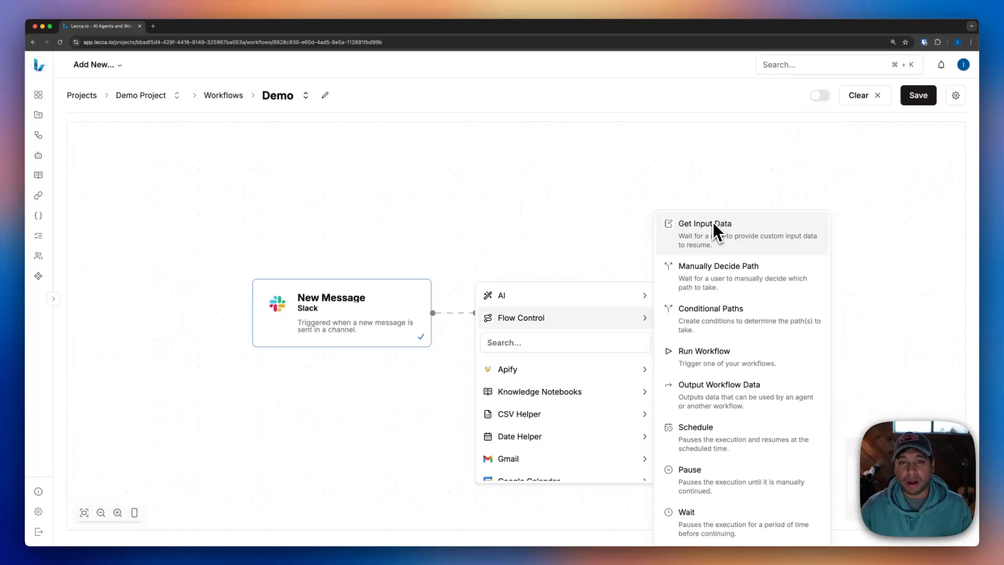
mouse_move(572, 390)
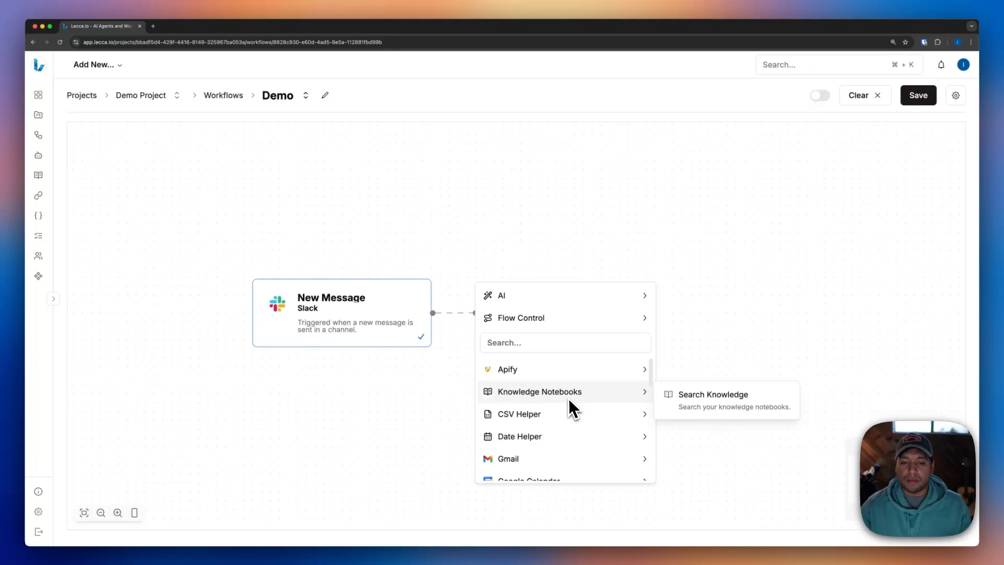
mouse_move(546, 415)
scroll(570, 441, "down", 1)
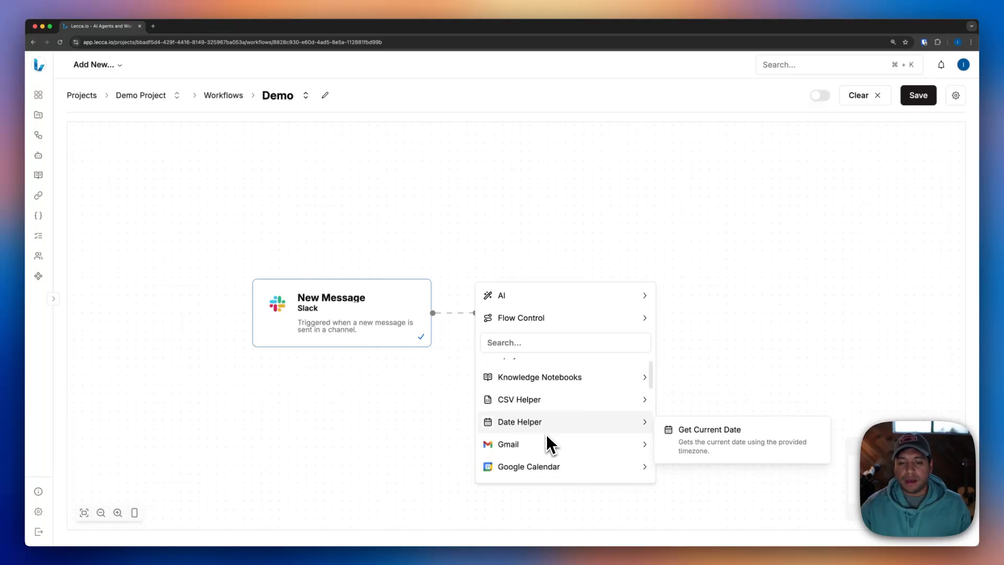
mouse_move(541, 462)
scroll(541, 447, "down", 1)
scroll(543, 443, "down", 1)
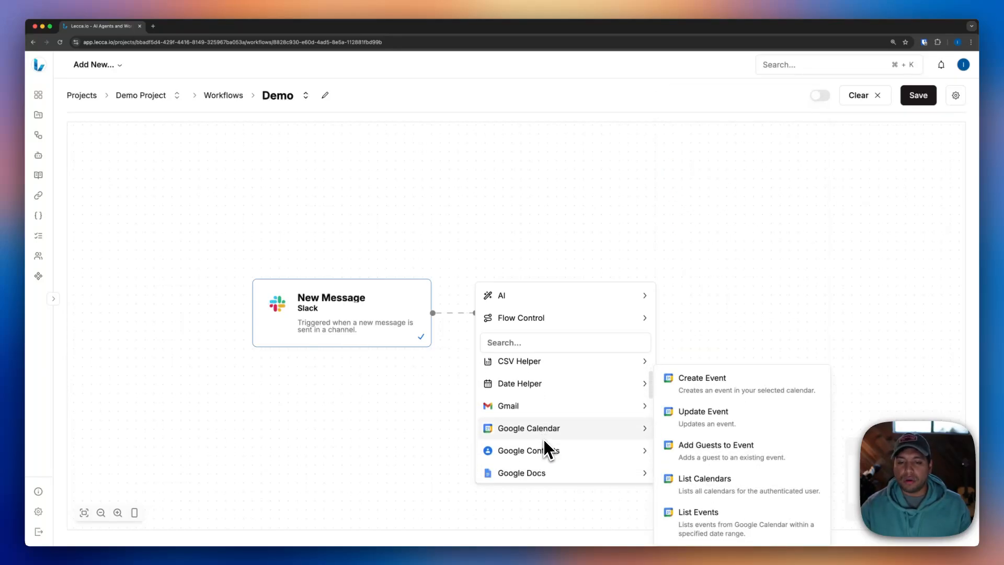
scroll(544, 428, "down", 2)
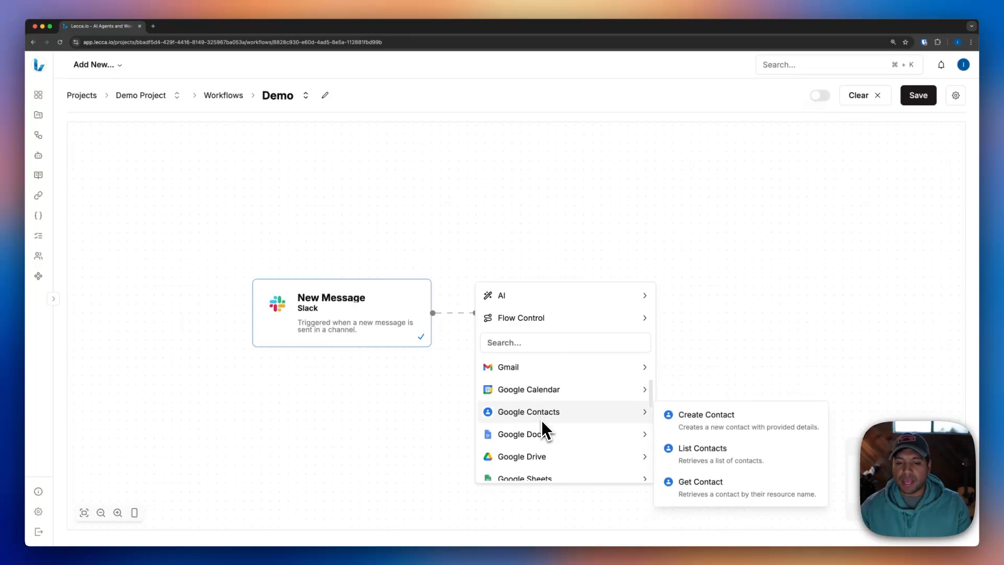
scroll(532, 439, "down", 1)
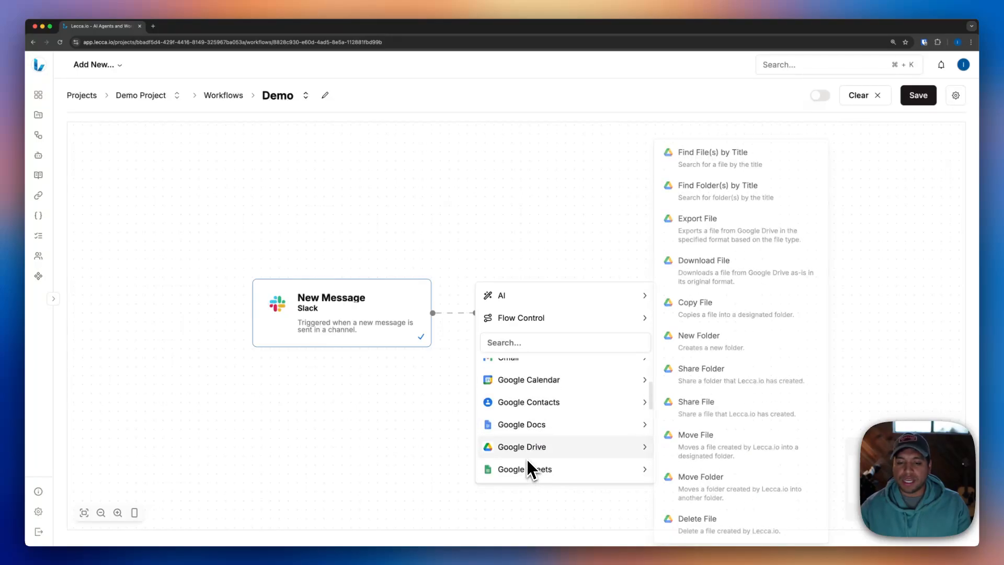